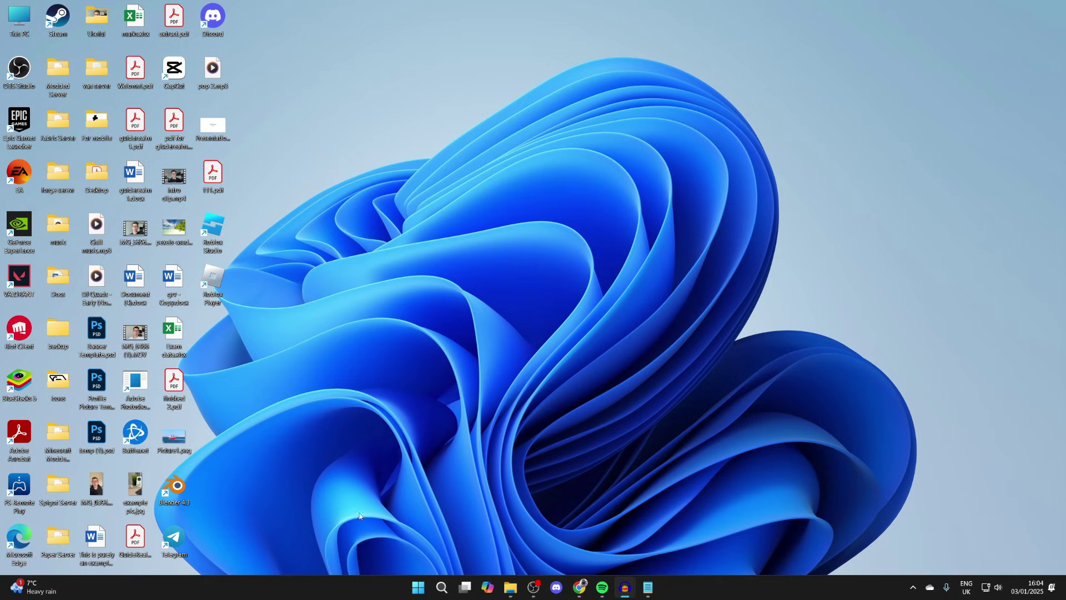
# Launch Settings from Start and go to the Accounts section
pyautogui.click(417, 588)
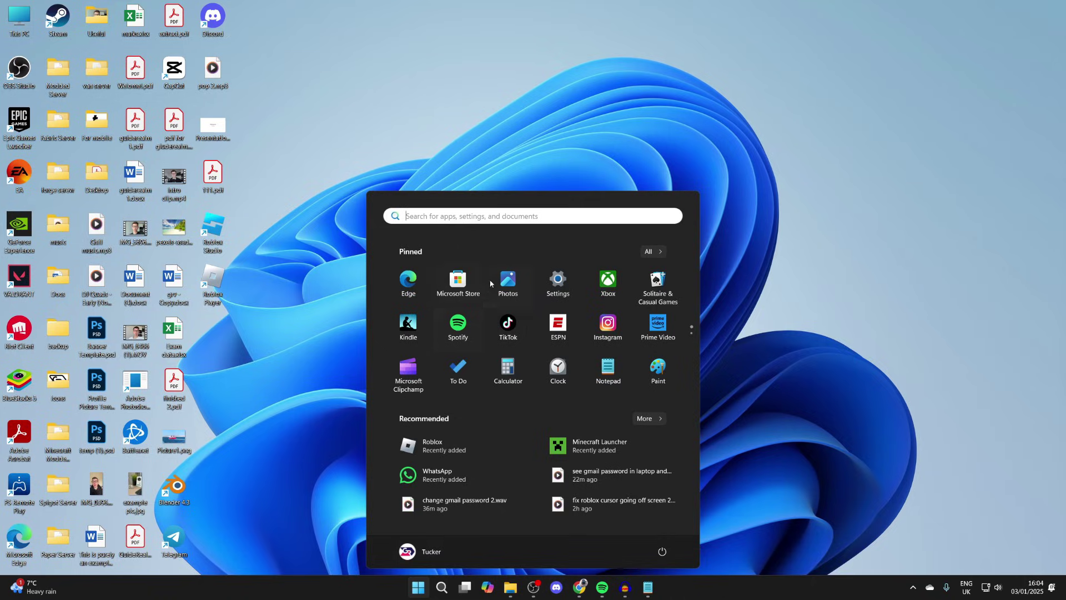
pyautogui.click(558, 280)
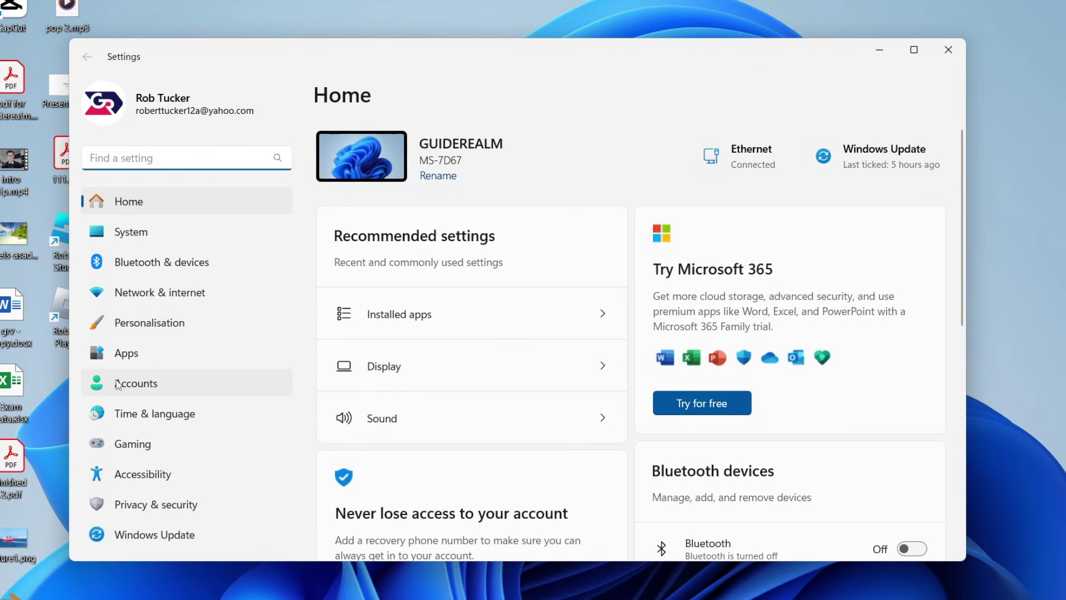
pyautogui.click(139, 382)
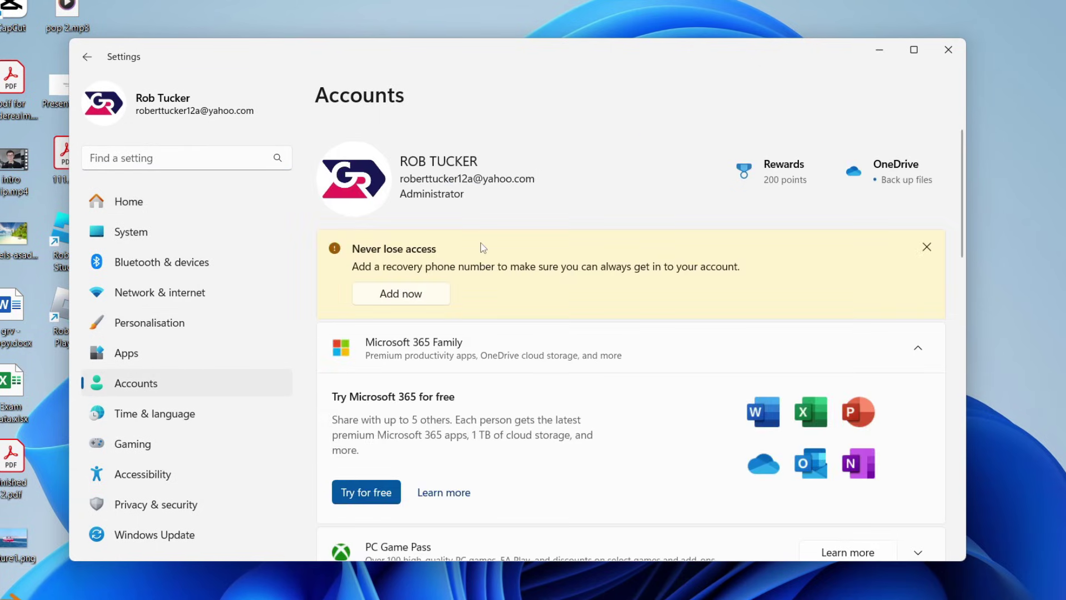
pyautogui.scroll(-5, 481, 247)
pyautogui.scroll(-1, 480, 247)
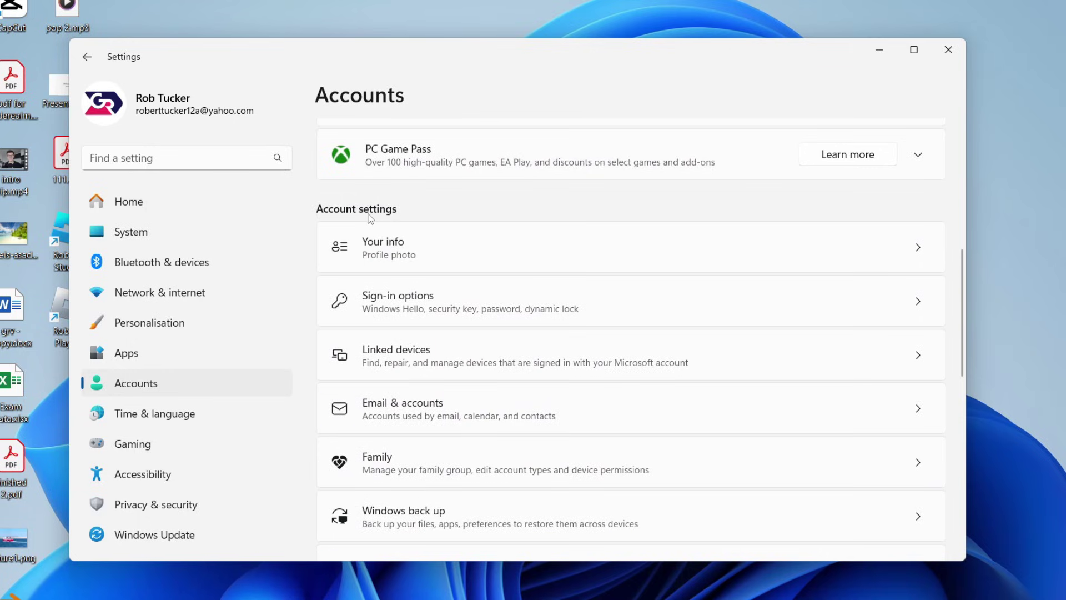
# In Sign-in options, expand the Password row and start Change to reach the current-password prompt
pyautogui.click(409, 308)
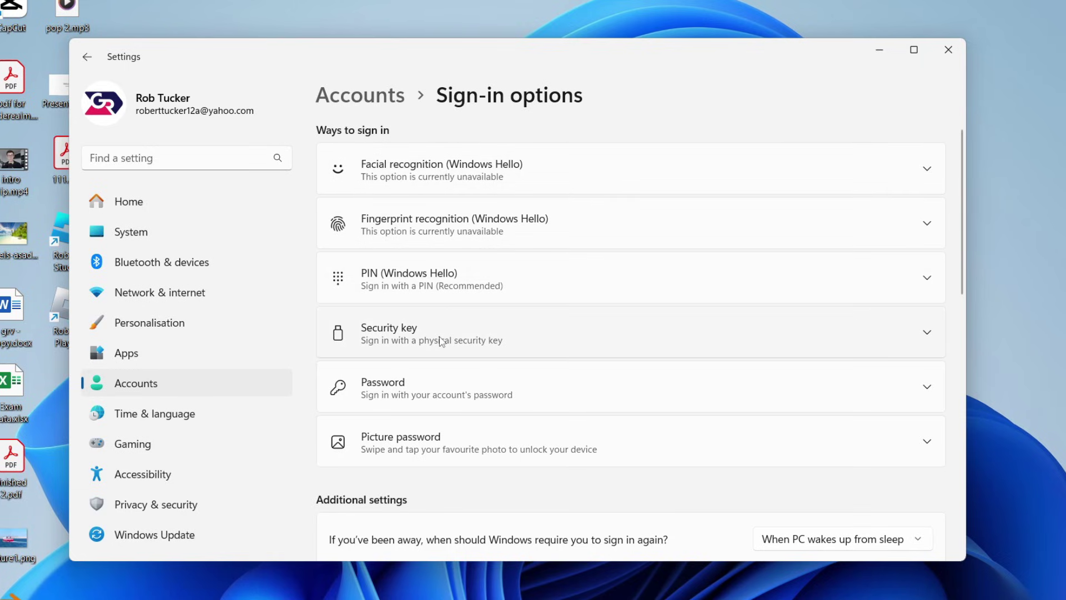
pyautogui.click(417, 386)
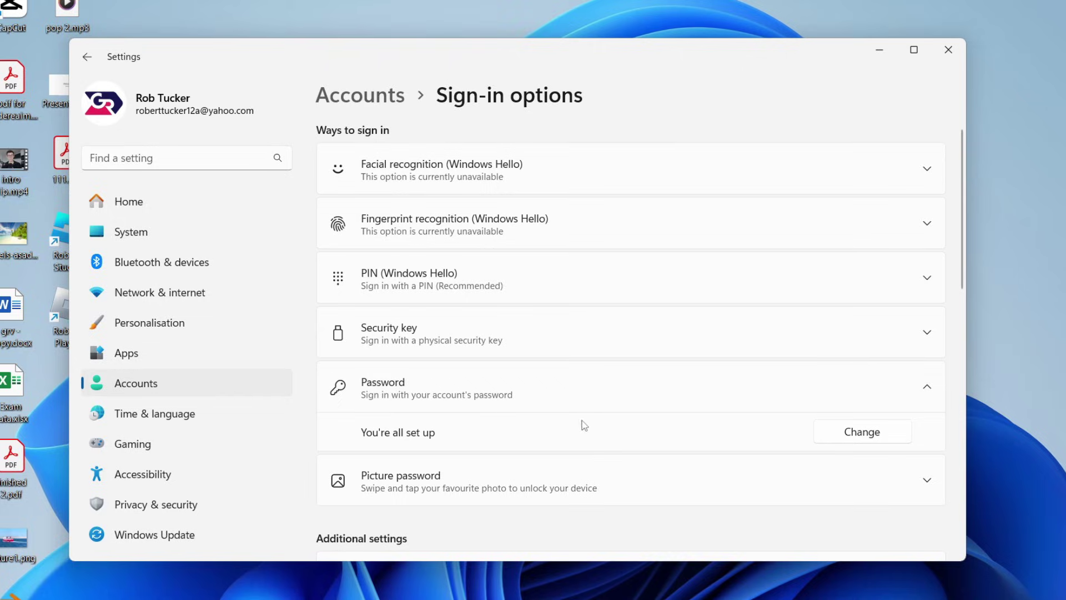
pyautogui.click(863, 432)
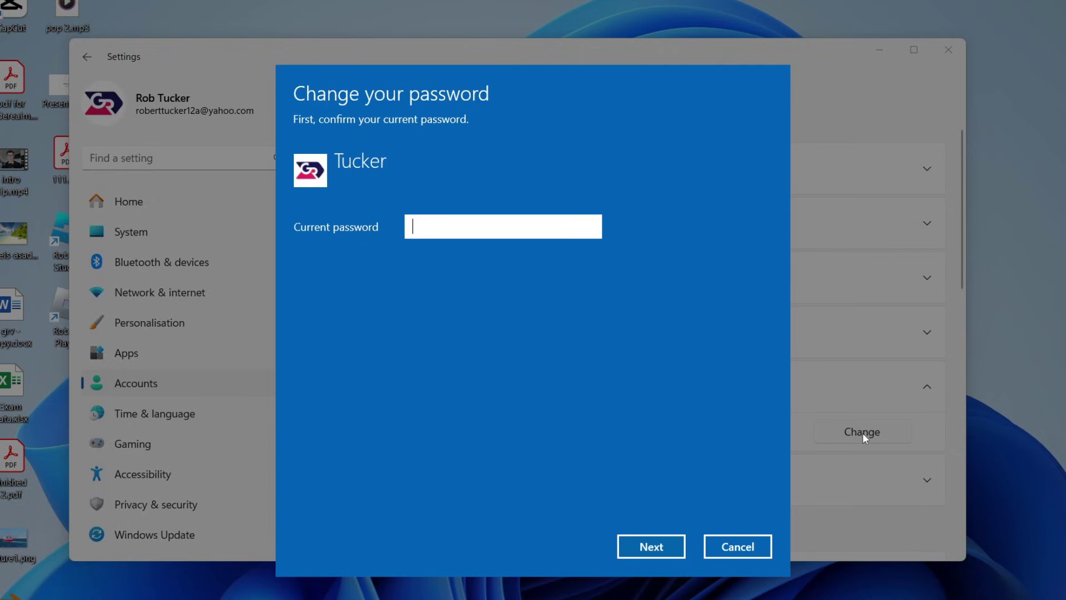
# Confirm the current password, enter the new password, confirmation and hint, and finish the change
pyautogui.press('Return')
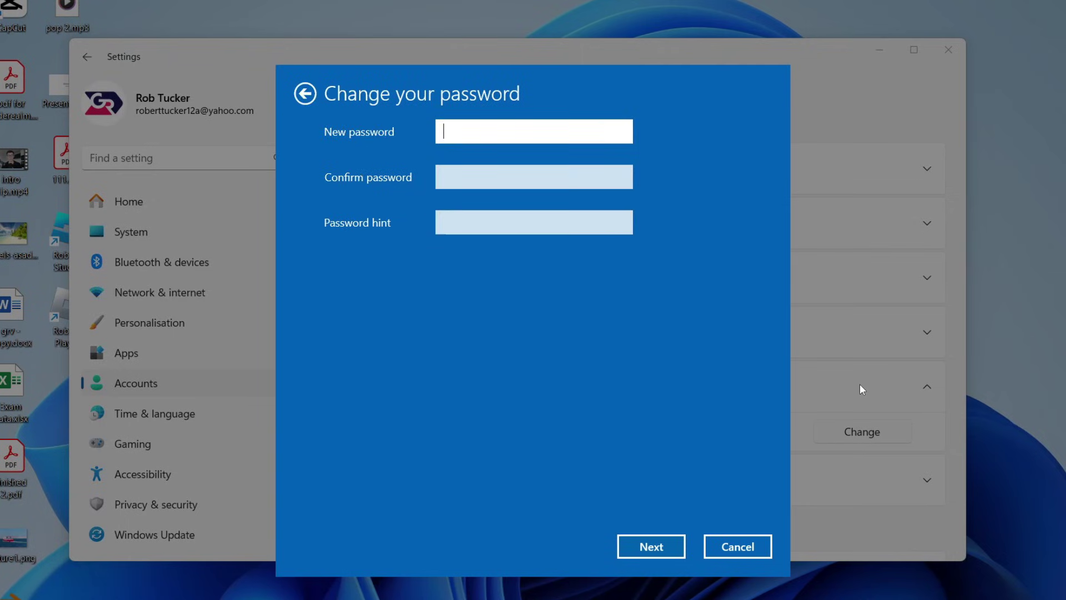
pyautogui.click(597, 183)
pyautogui.click(533, 224)
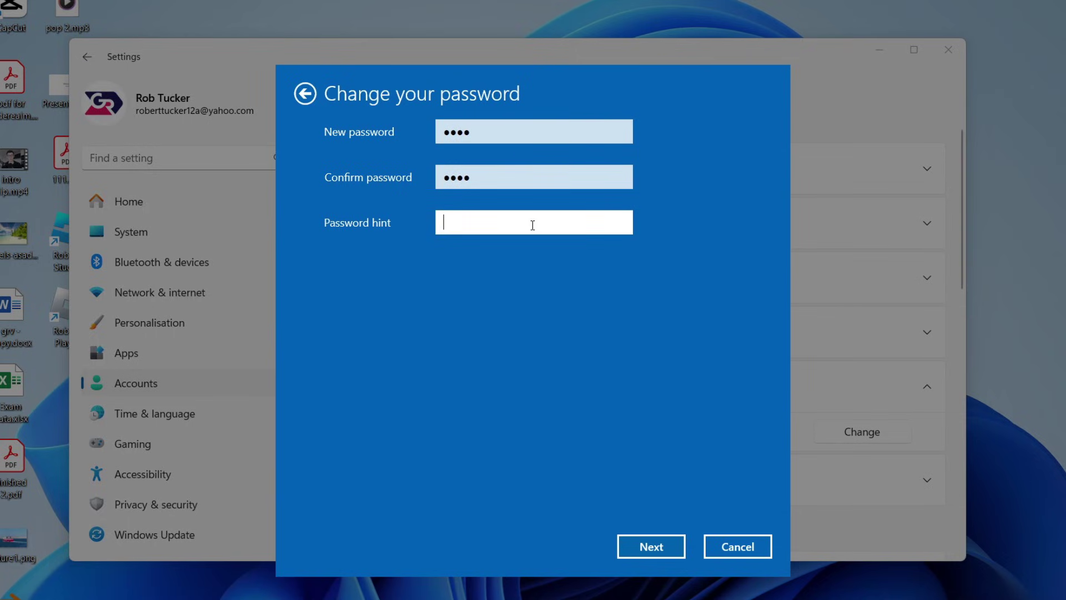
pyautogui.write('1')
pyautogui.click(638, 556)
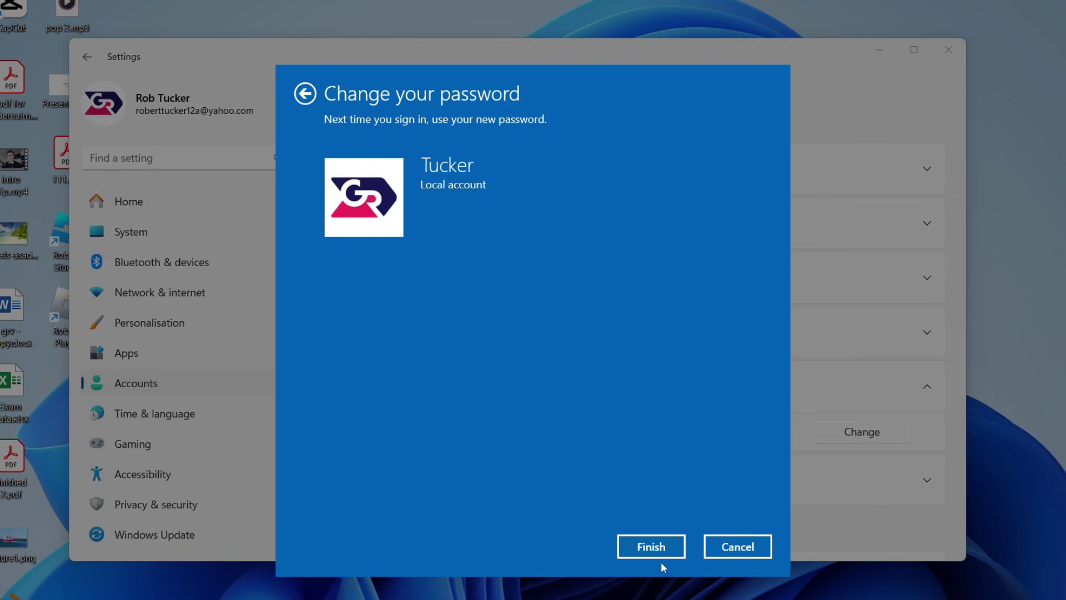
pyautogui.click(658, 549)
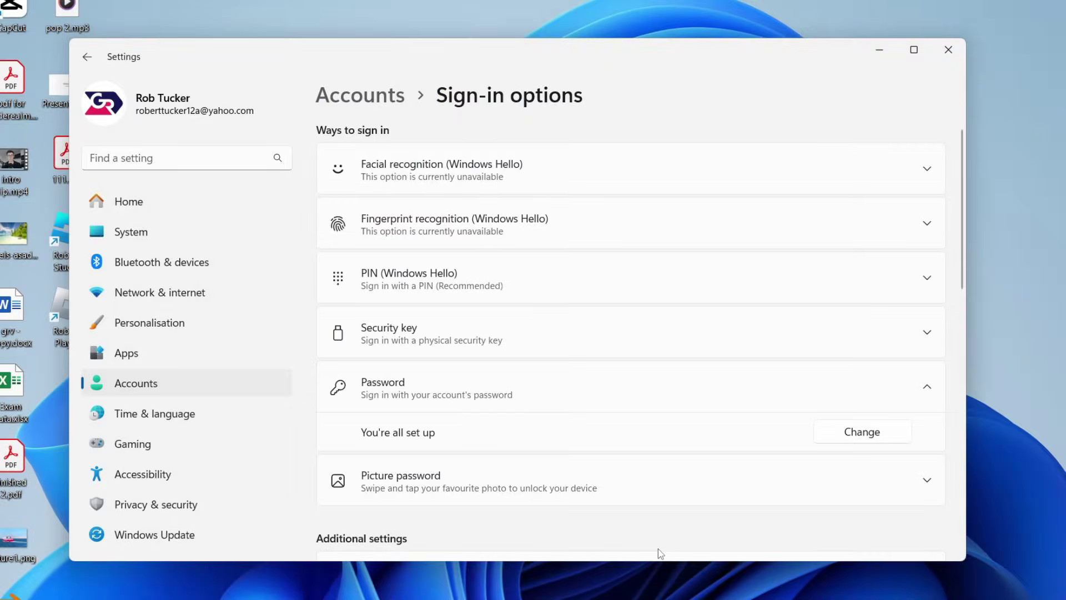